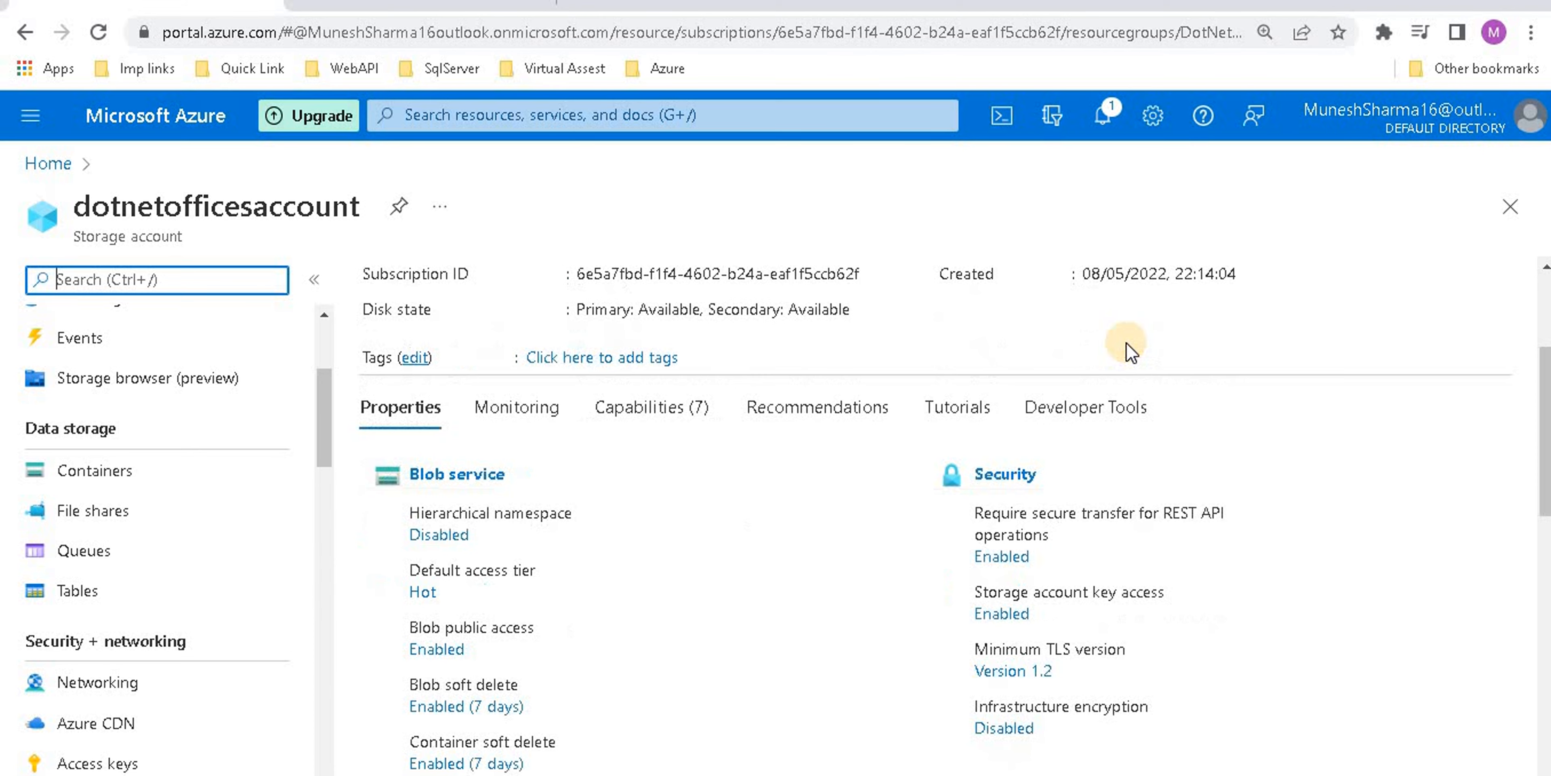
Step: Return to the portal home page and open the dotnetofficesaccount storage account from the recent resources
{"action": "scroll", "coordinate": [1084, 313], "scroll_direction": "up", "scroll_amount": 3}
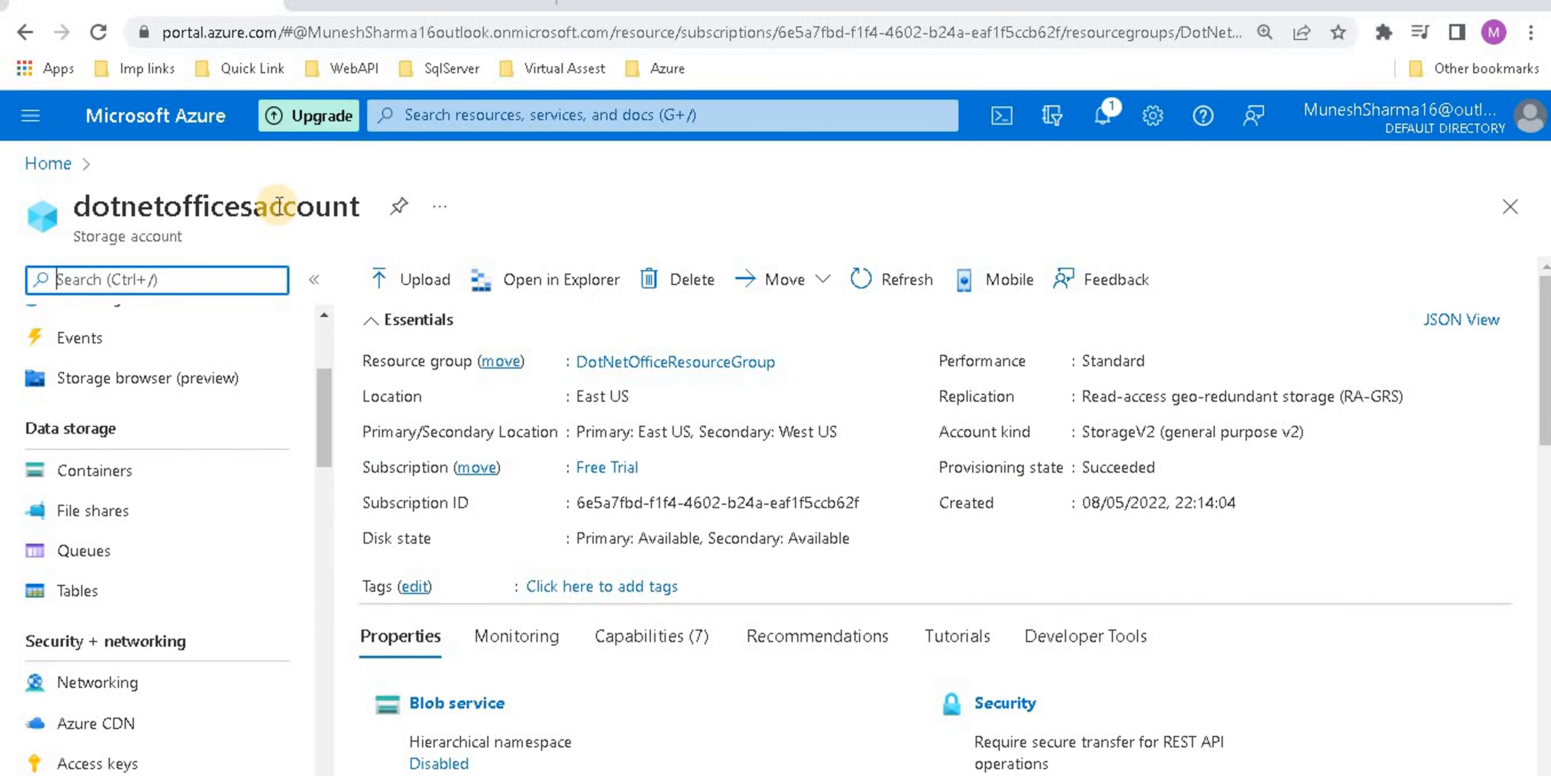
{"action": "left_click", "coordinate": [172, 115]}
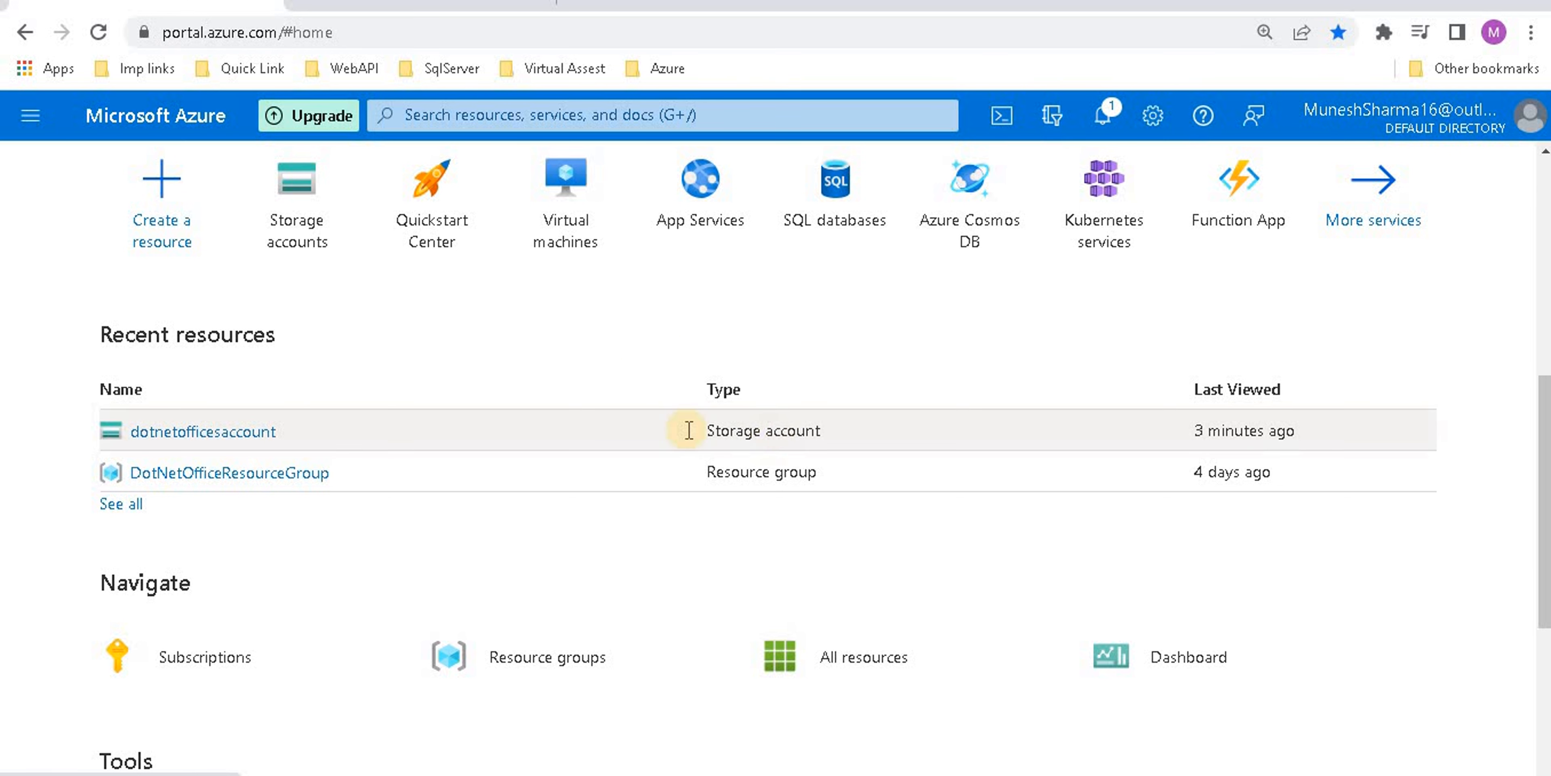
{"action": "left_click", "coordinate": [217, 431]}
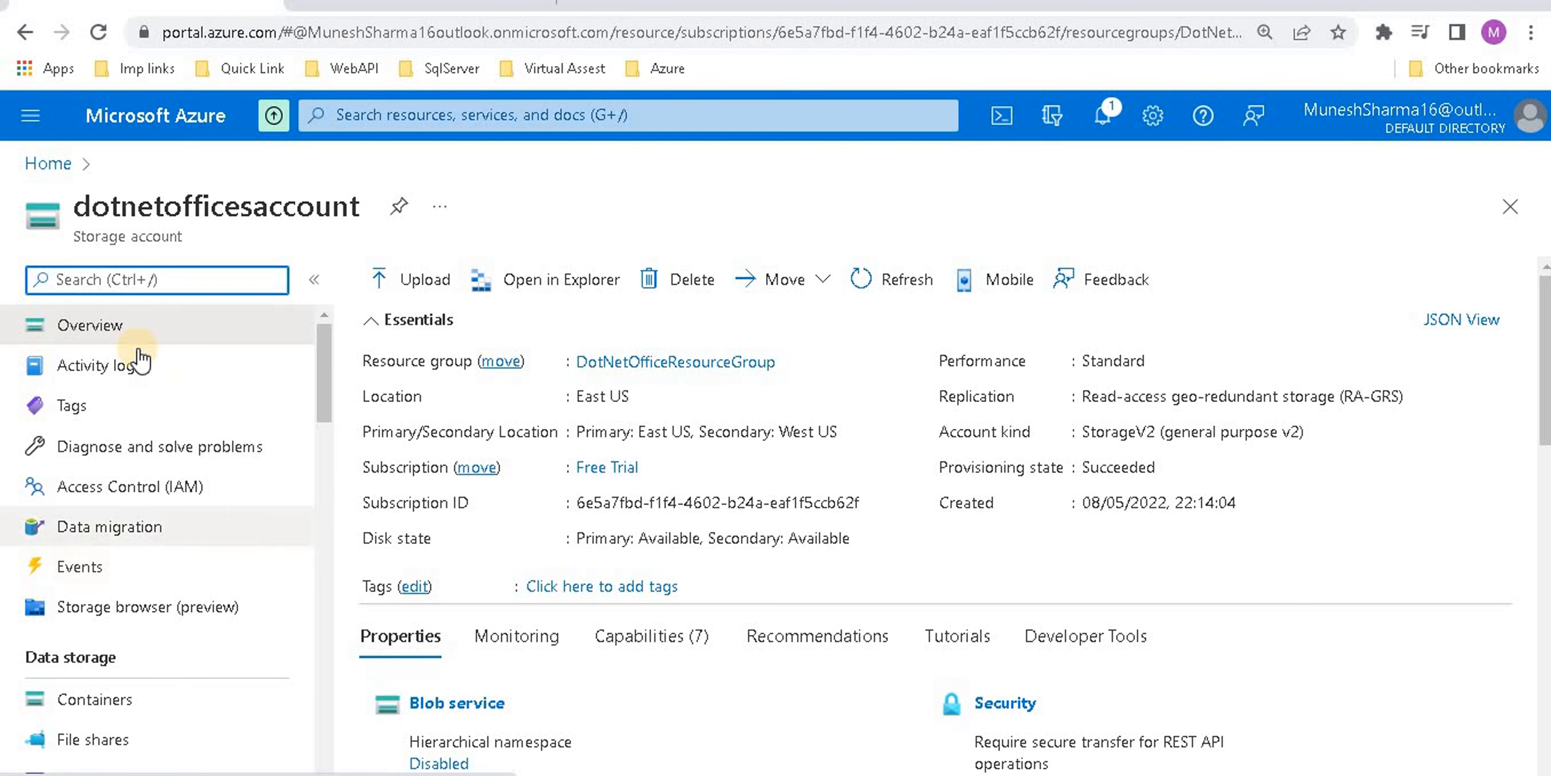
Step: Open the list of queues in the dotnetofficesaccount storage account
{"action": "scroll", "coordinate": [171, 459], "scroll_direction": "down", "scroll_amount": 8}
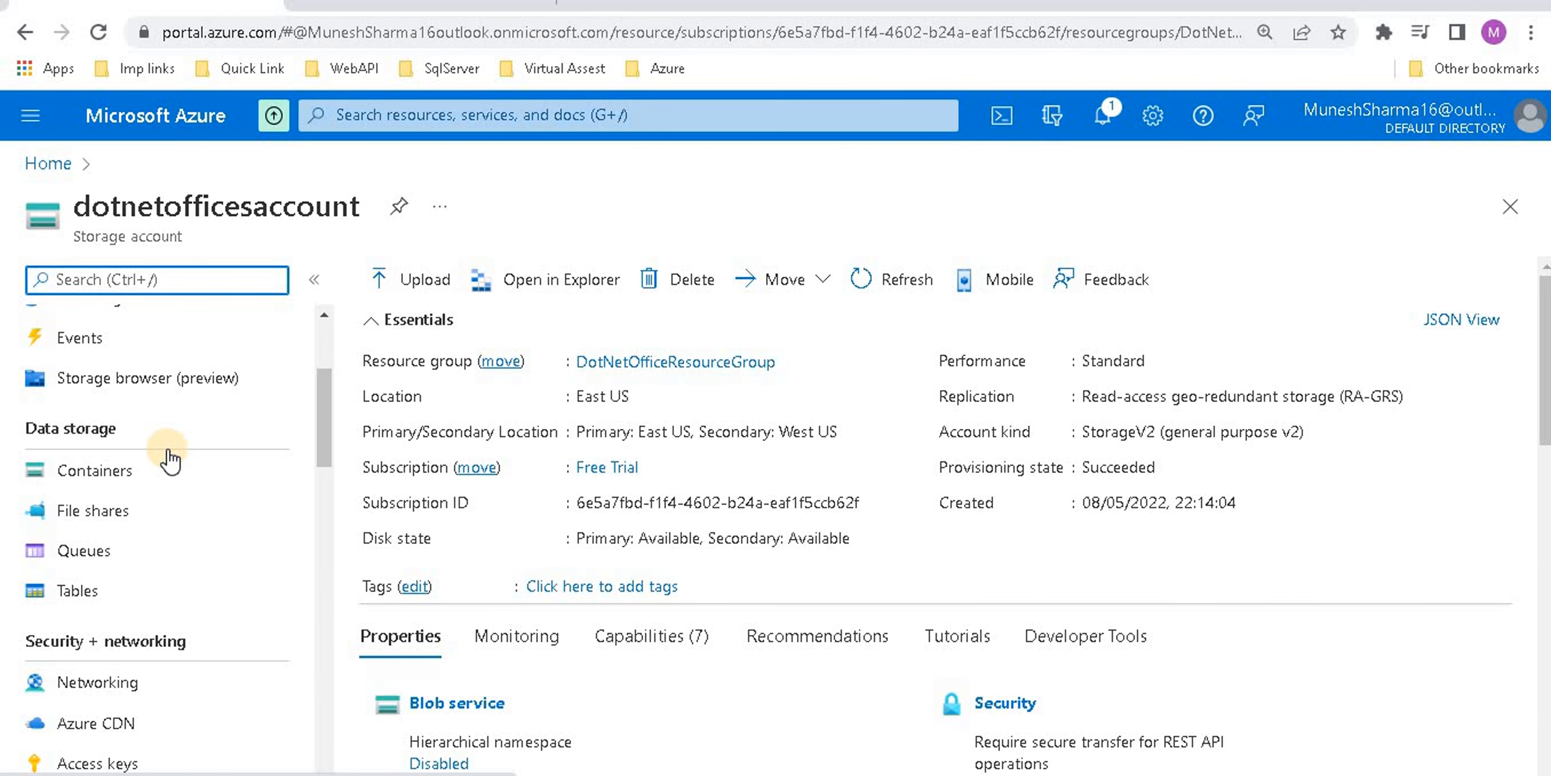
{"action": "scroll", "coordinate": [115, 457], "scroll_direction": "up", "scroll_amount": 3}
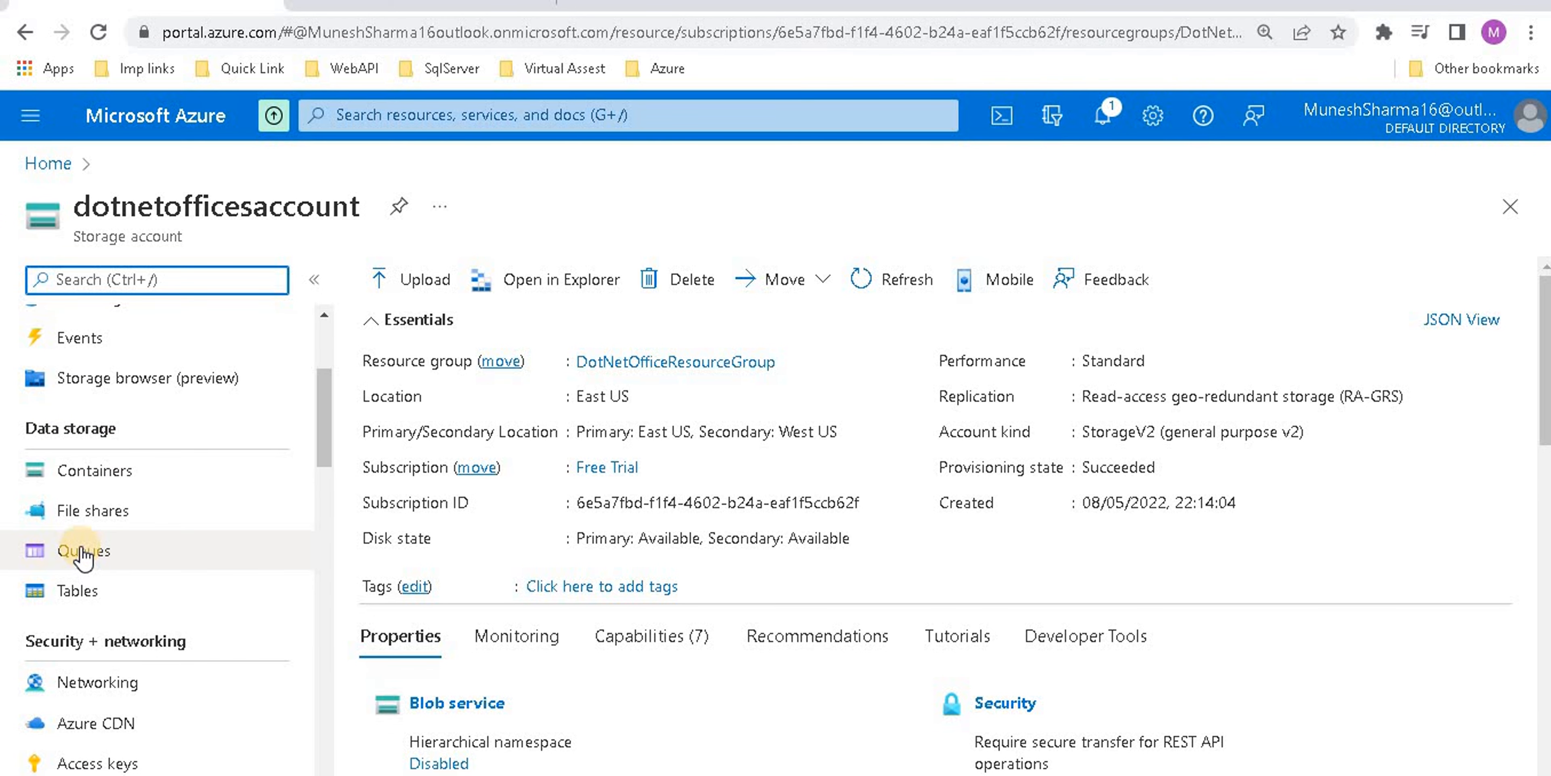
{"action": "scroll", "coordinate": [760, 491], "scroll_direction": "down", "scroll_amount": 2}
{"action": "scroll", "coordinate": [759, 491], "scroll_direction": "down", "scroll_amount": 2}
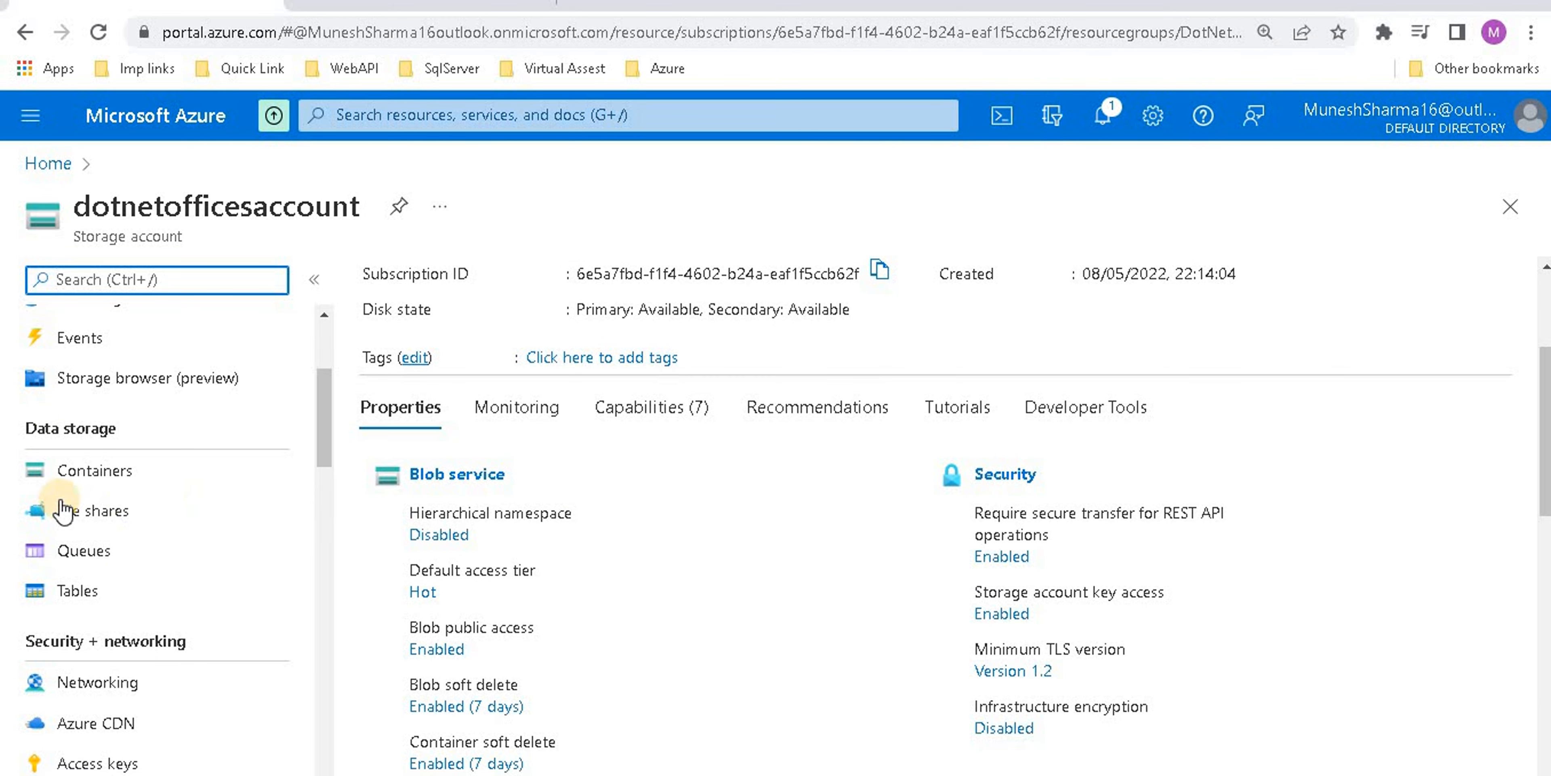
{"action": "left_click", "coordinate": [84, 553]}
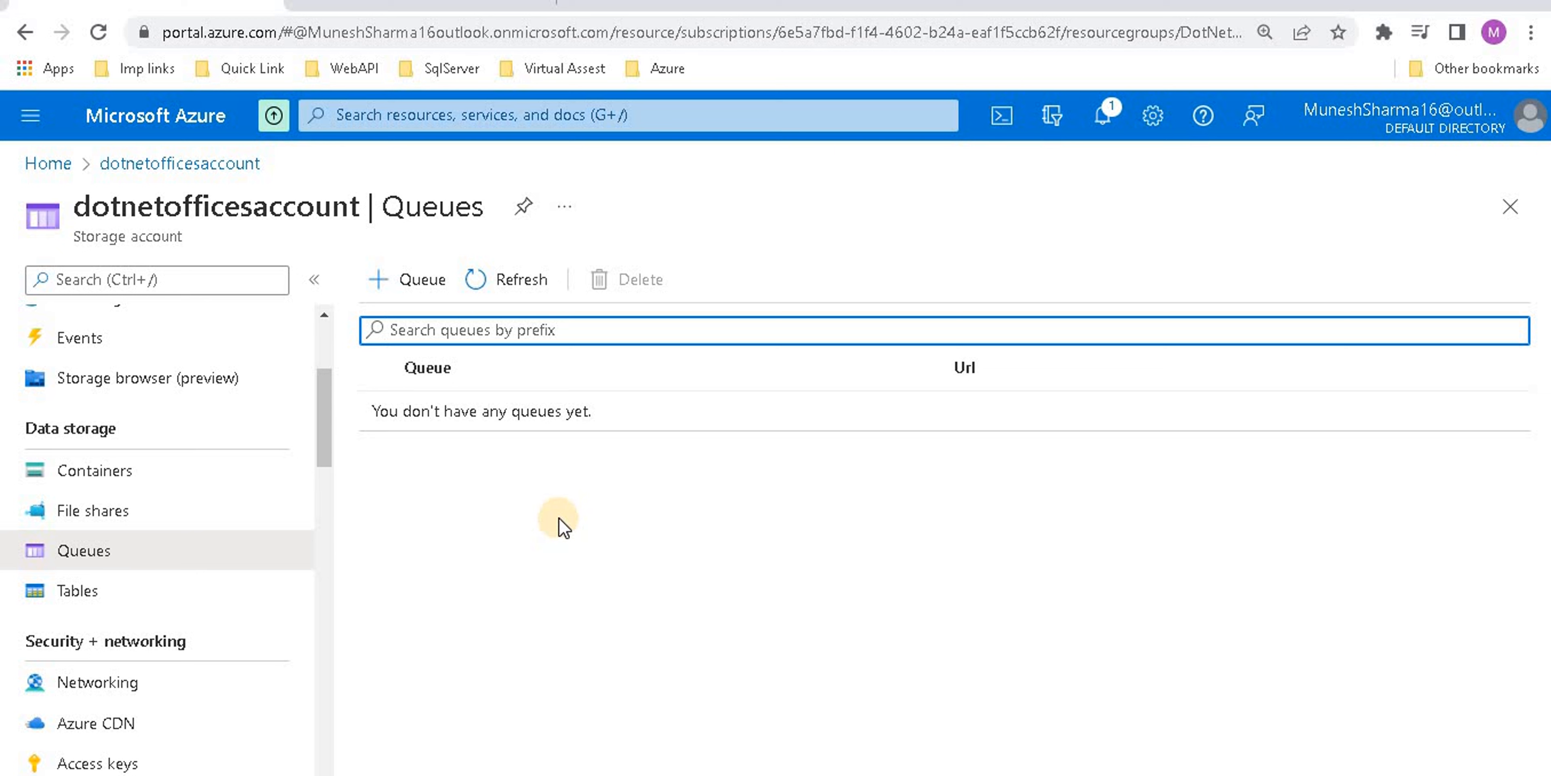
{"action": "left_click_drag", "start_coordinate": [364, 412], "coordinate": [645, 484]}
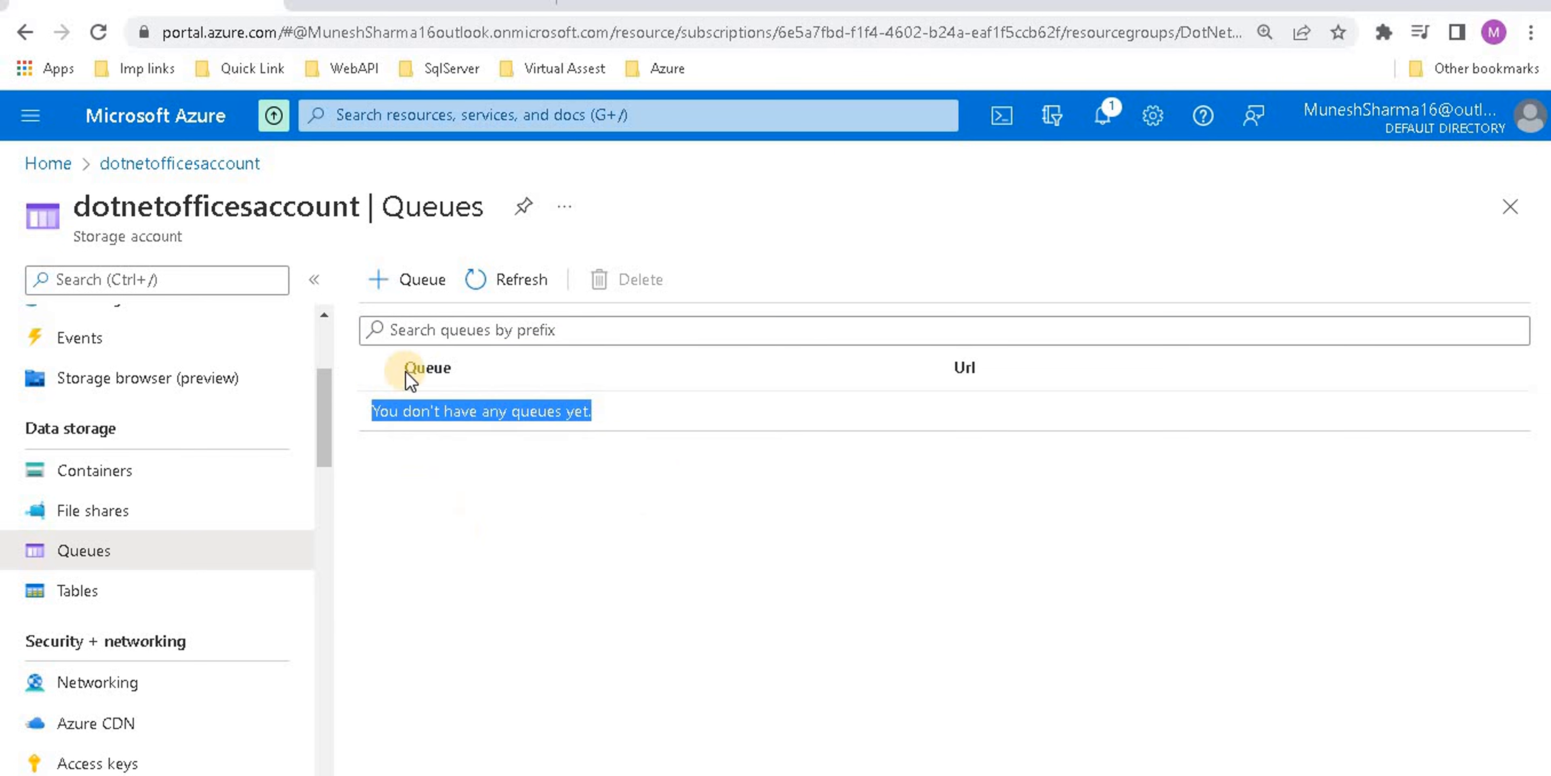
Step: Create a new queue named dotnetofficequeue in the storage account
{"action": "left_click", "coordinate": [391, 283]}
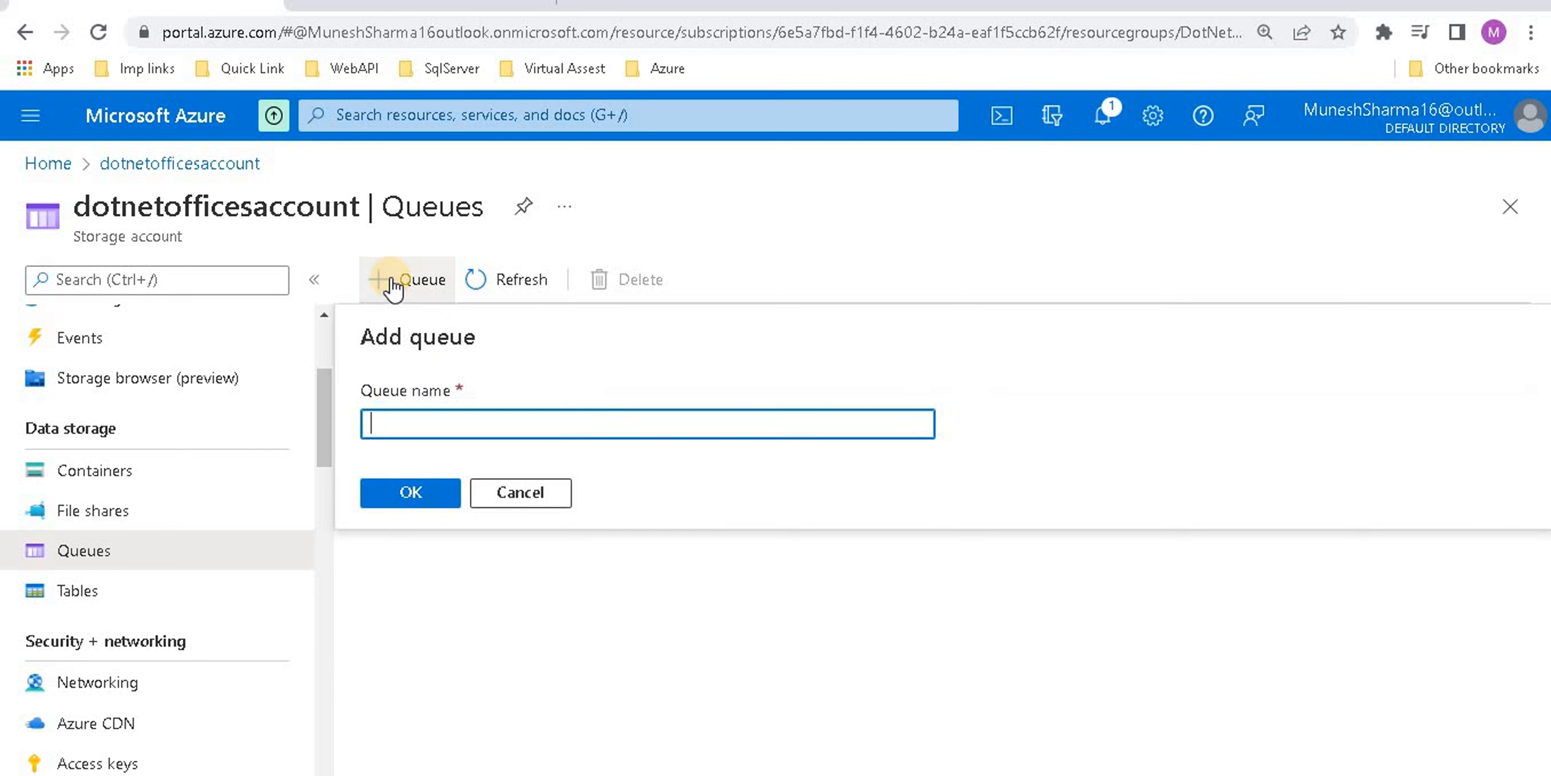
{"action": "left_click", "coordinate": [464, 428]}
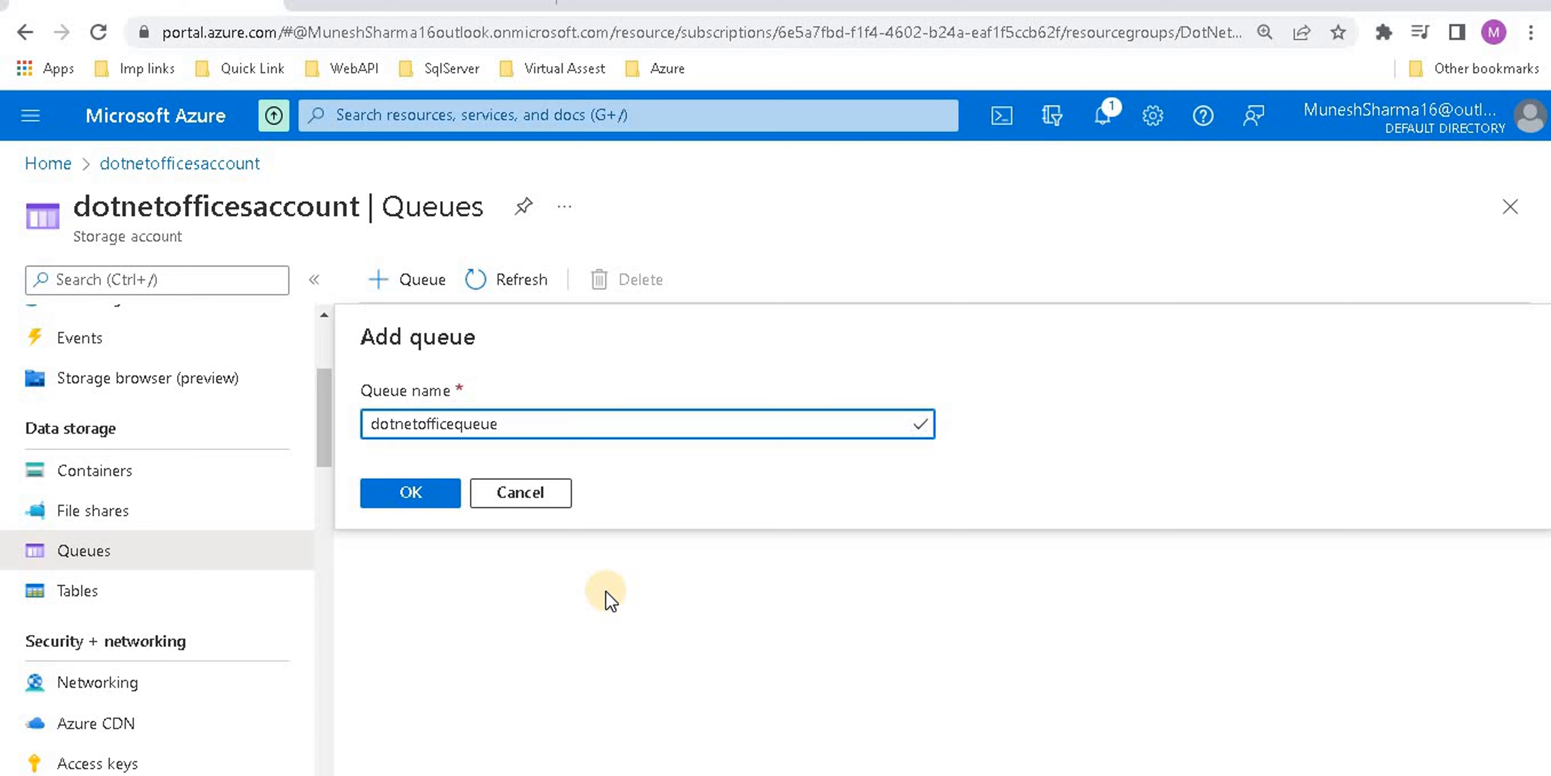
{"action": "left_click", "coordinate": [395, 492]}
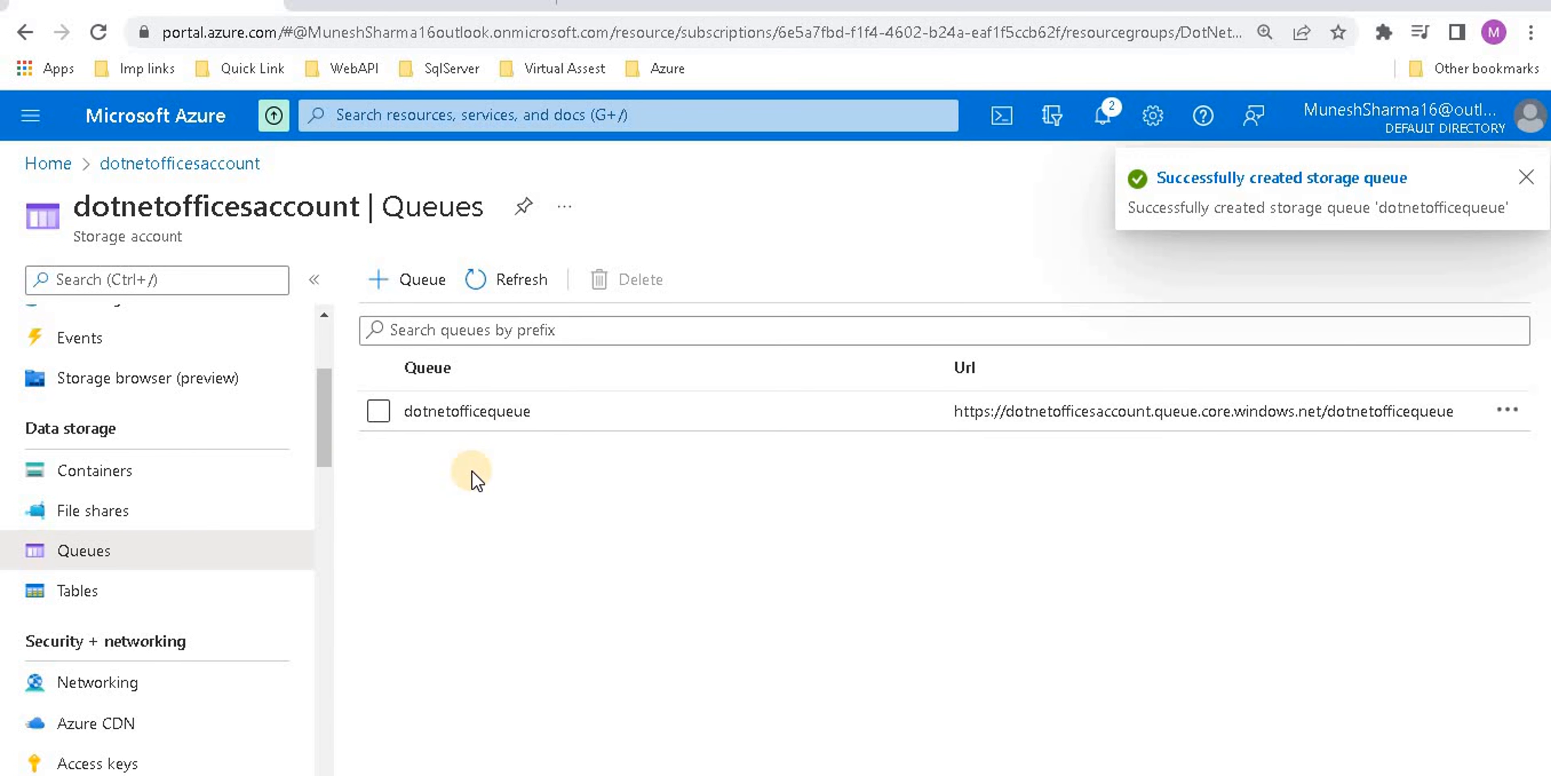
{"action": "left_click", "coordinate": [407, 280]}
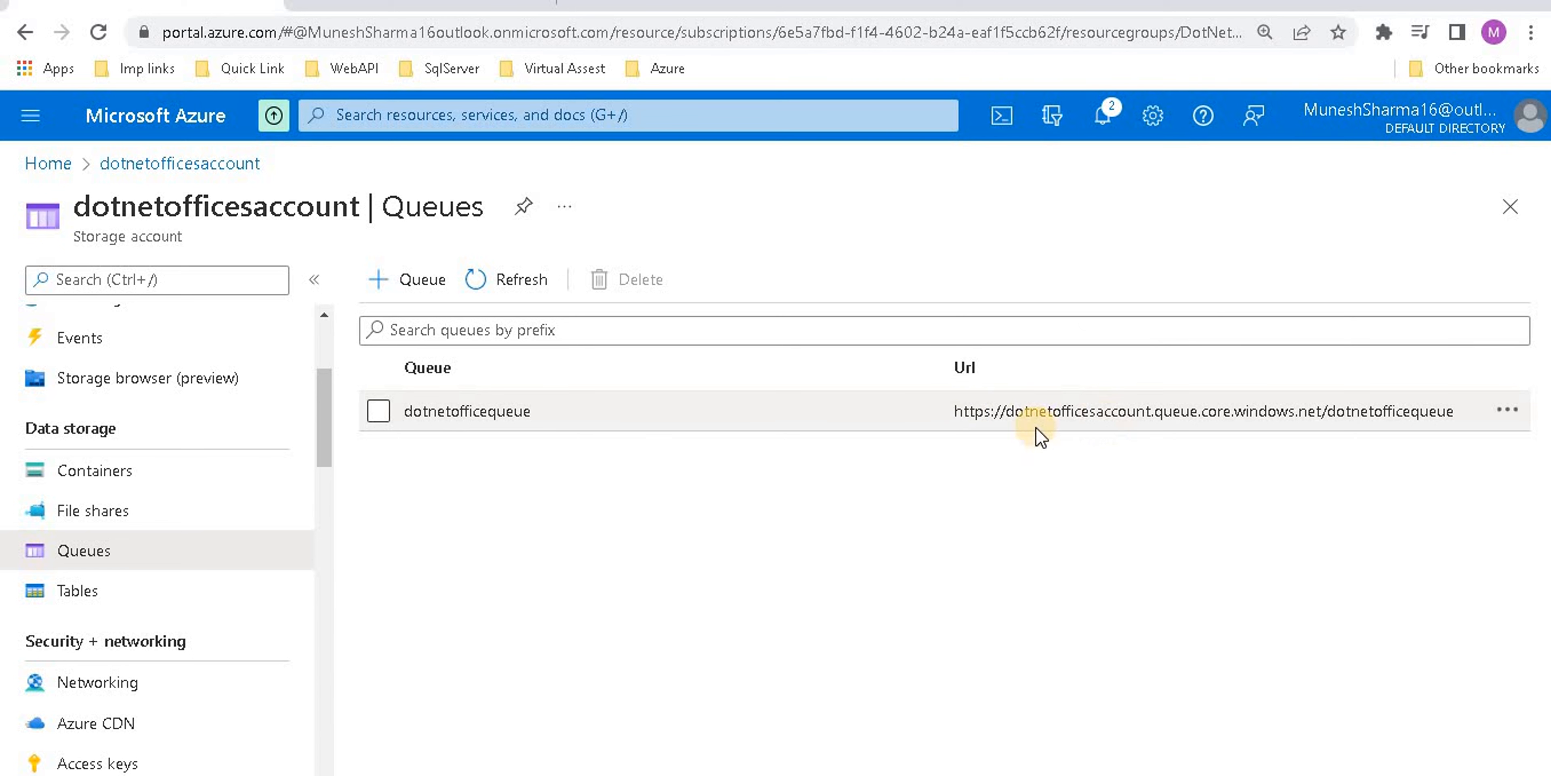
Step: Examine the parts of dotnetofficequeue's URL: the protocol, storage account name, queue service domain and queue name
{"action": "double_click", "coordinate": [970, 411]}
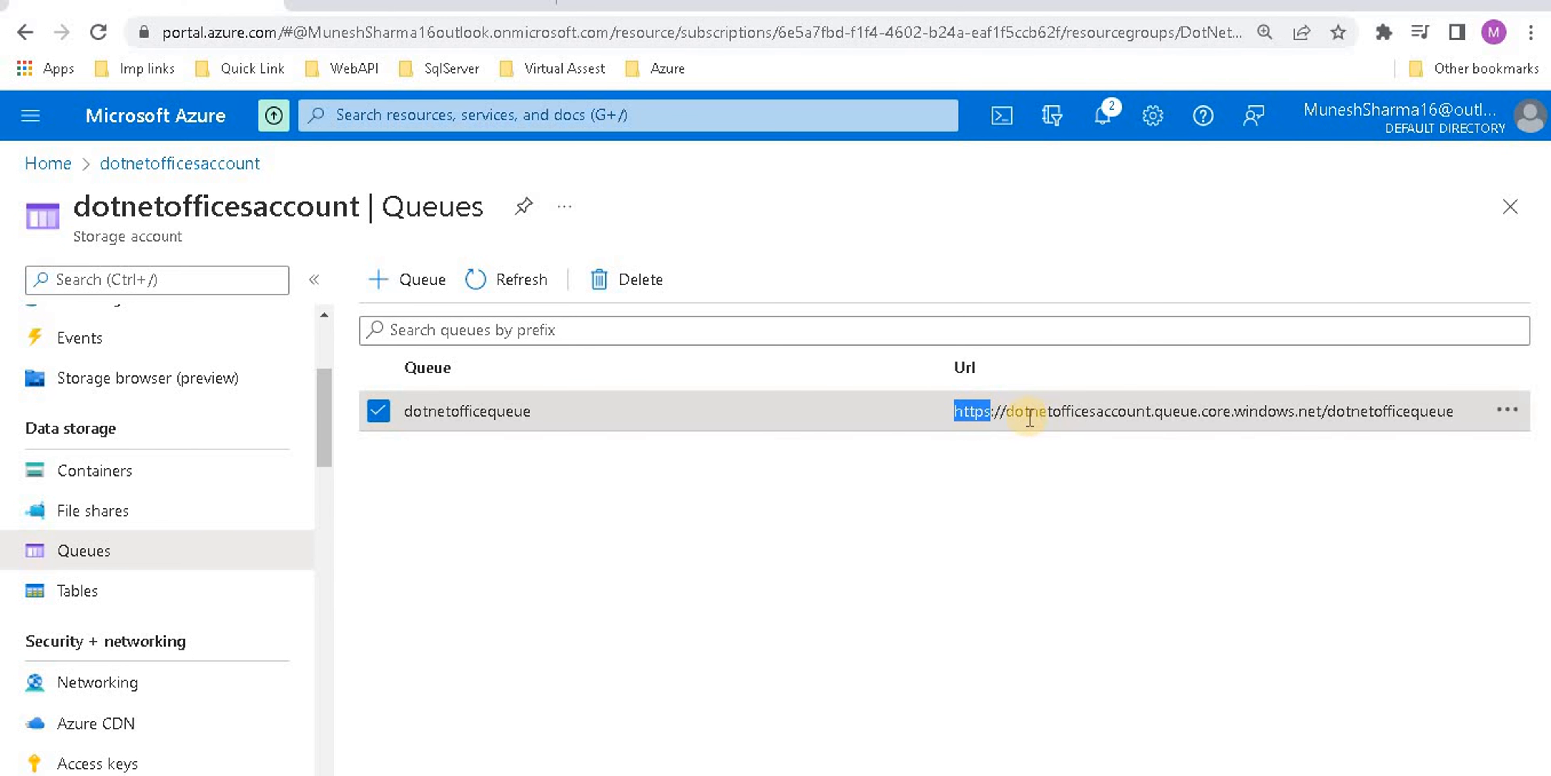
{"action": "left_click_drag", "start_coordinate": [1006, 411], "coordinate": [1150, 412]}
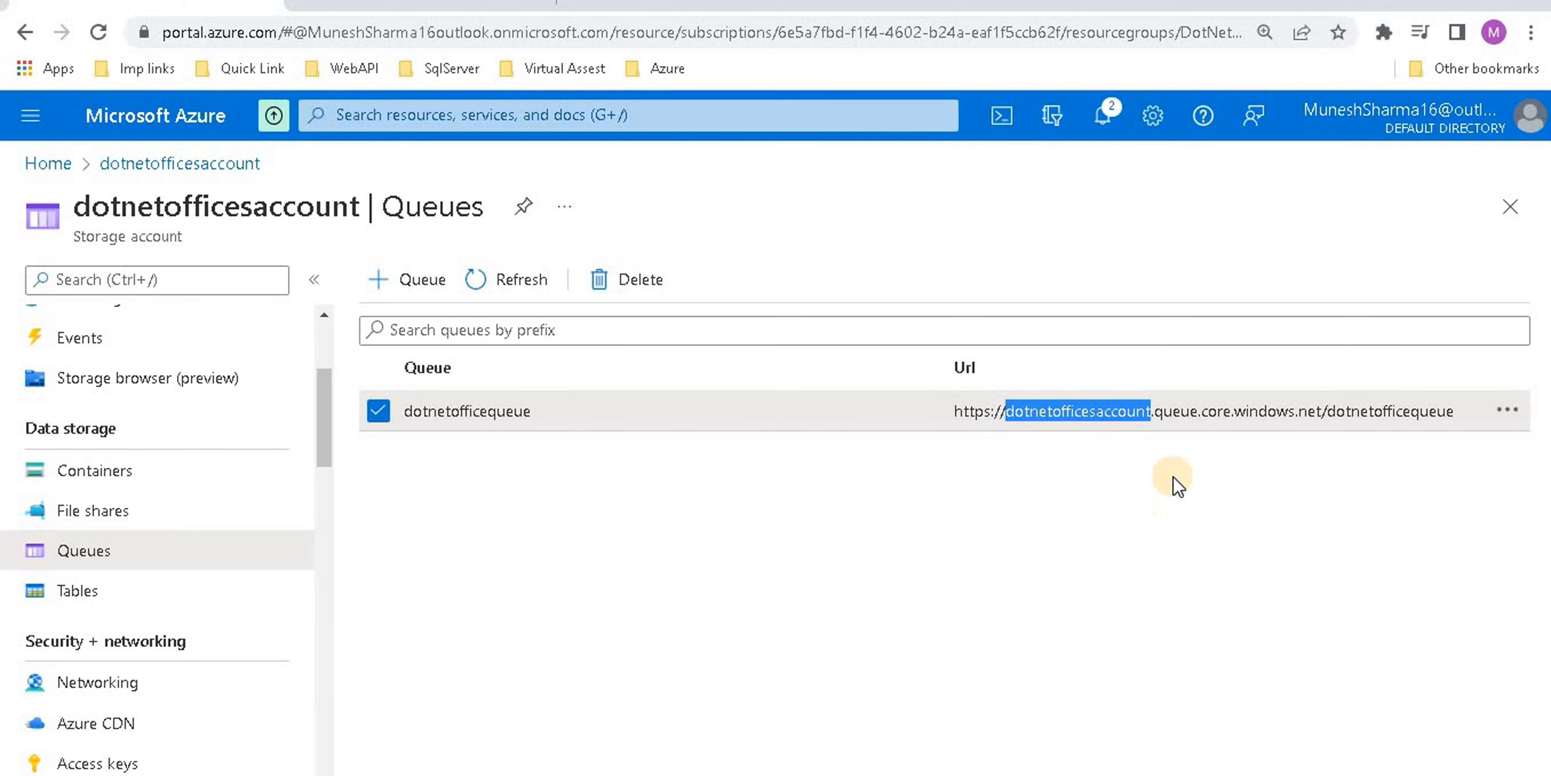
{"action": "left_click_drag", "start_coordinate": [1154, 411], "coordinate": [1319, 412]}
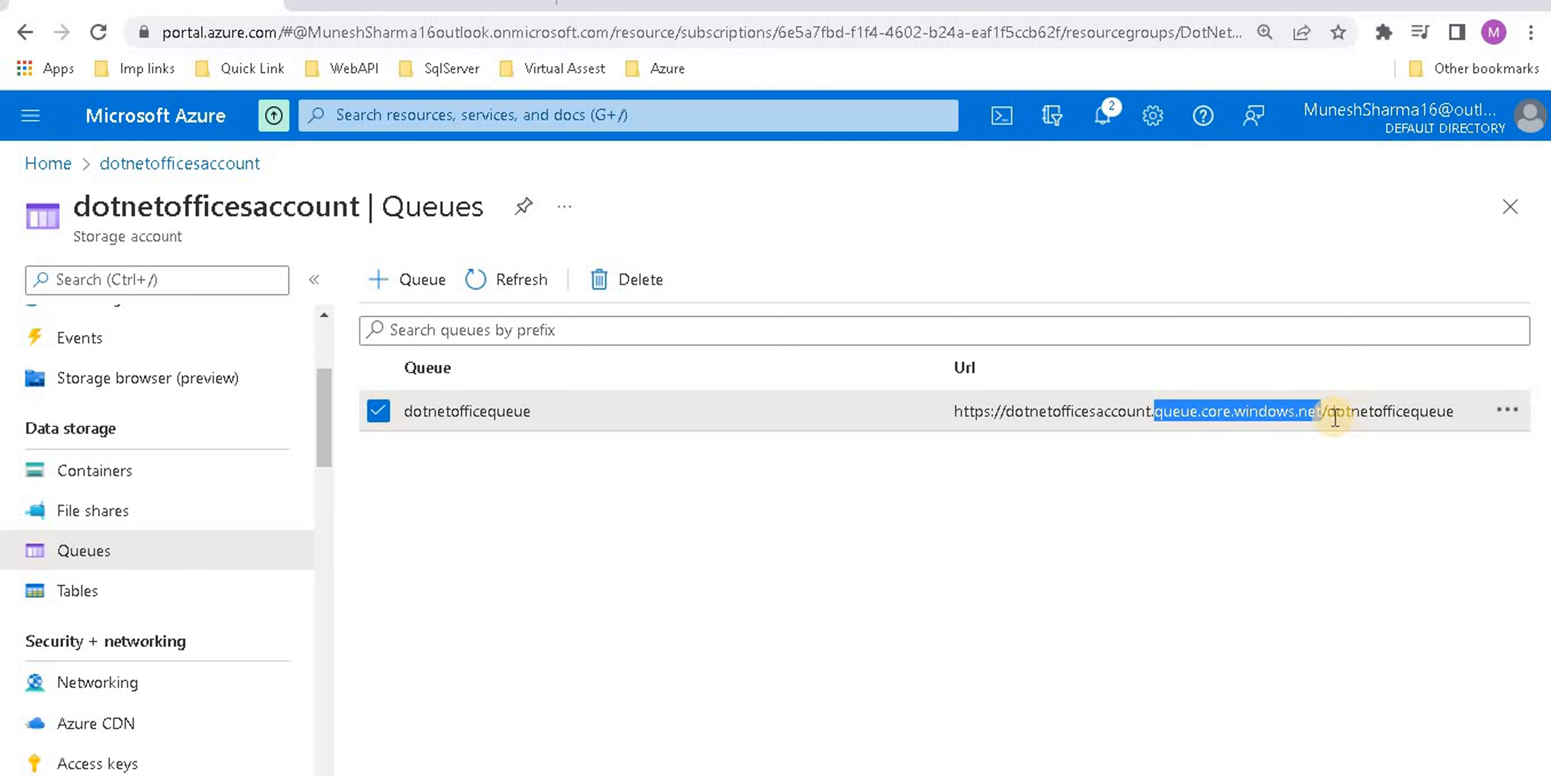
{"action": "left_click", "coordinate": [1409, 413]}
{"action": "double_click", "coordinate": [1409, 413]}
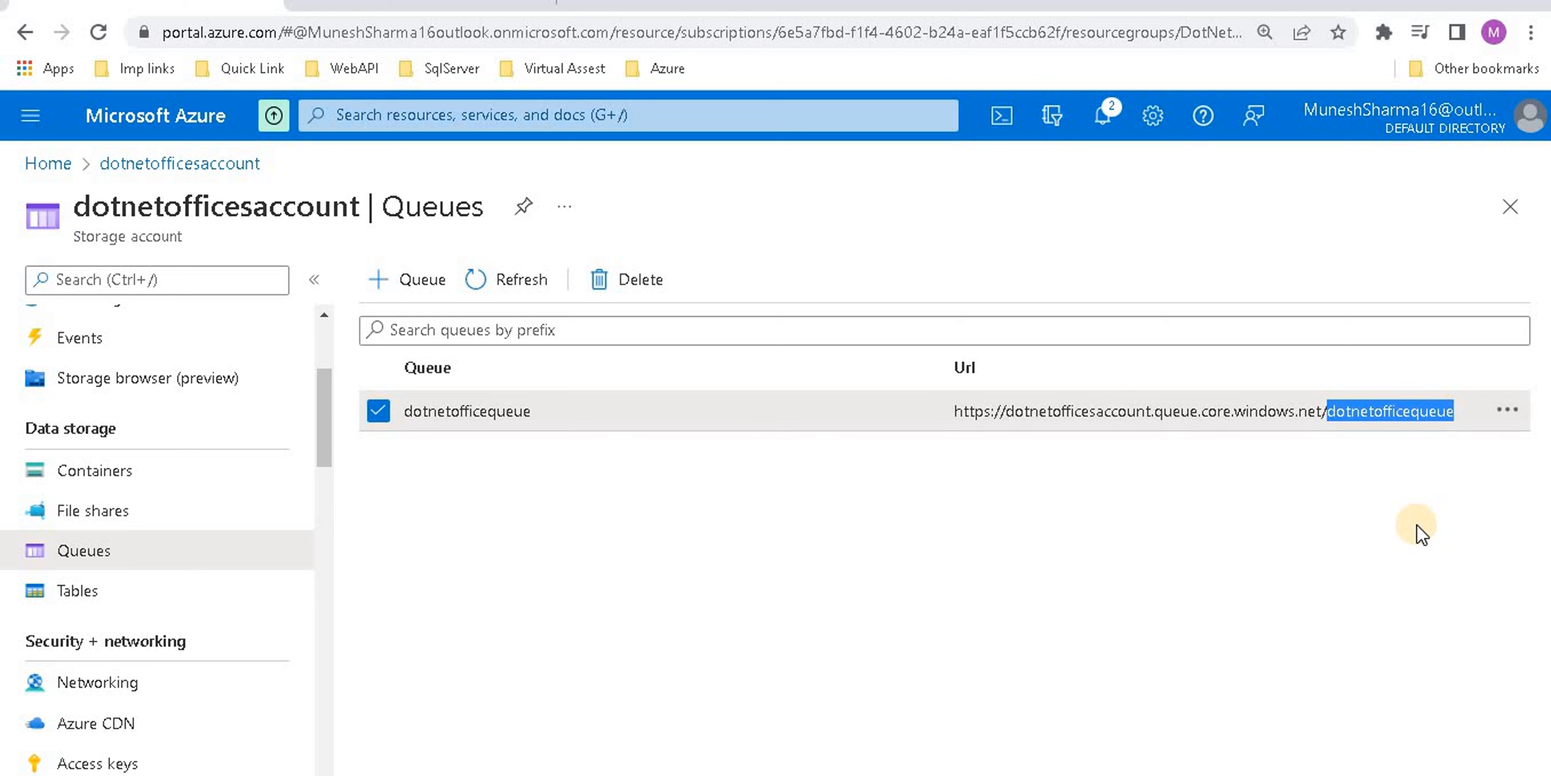
Step: Open dotnetofficequeue and add a message with the text "THis is Dotnet office queue message"
{"action": "left_click", "coordinate": [766, 410]}
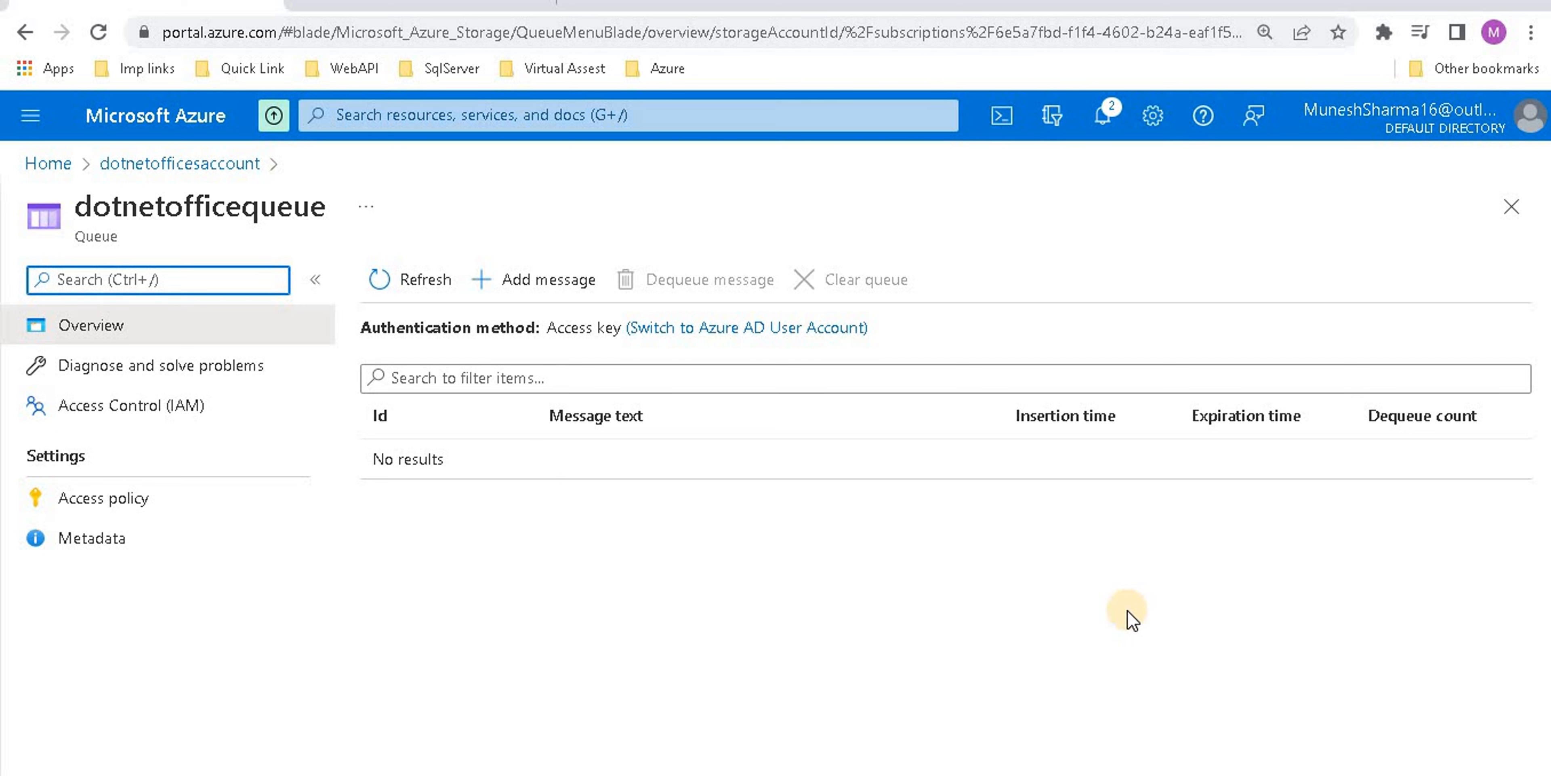
{"action": "left_click", "coordinate": [515, 283]}
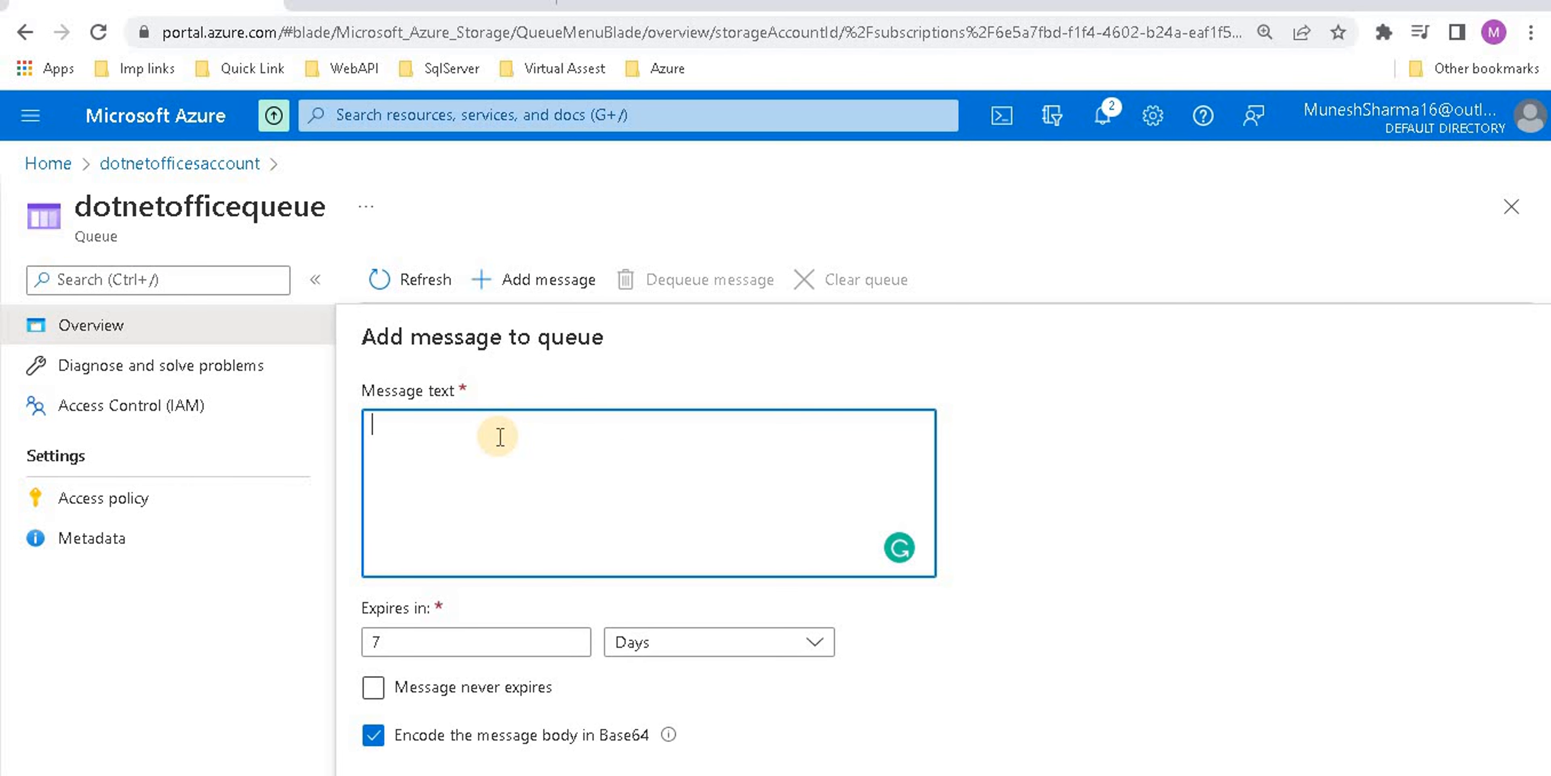
{"action": "type", "text": "THis is Dotnet office queue m"}
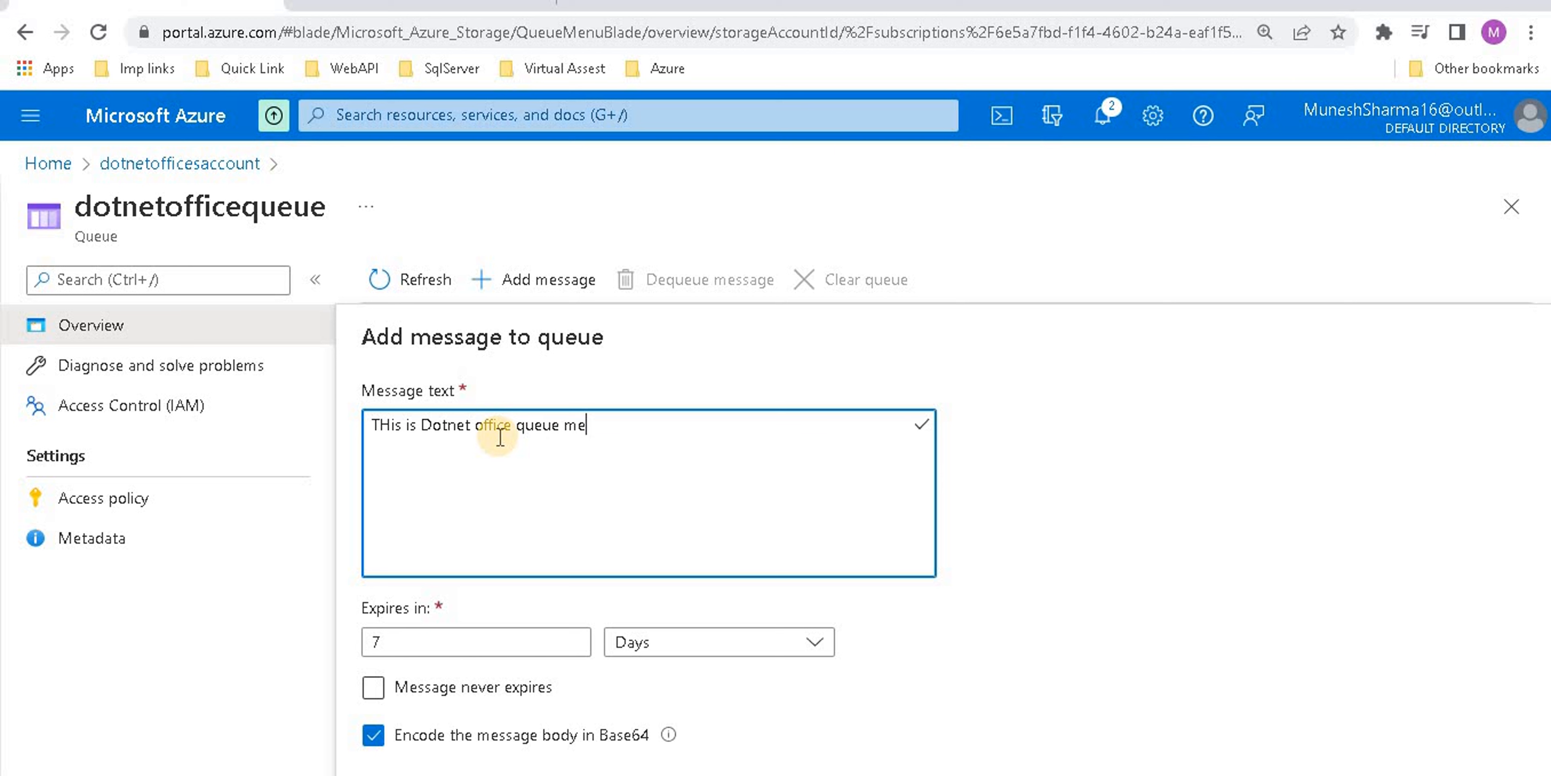
{"action": "type", "text": "e"}
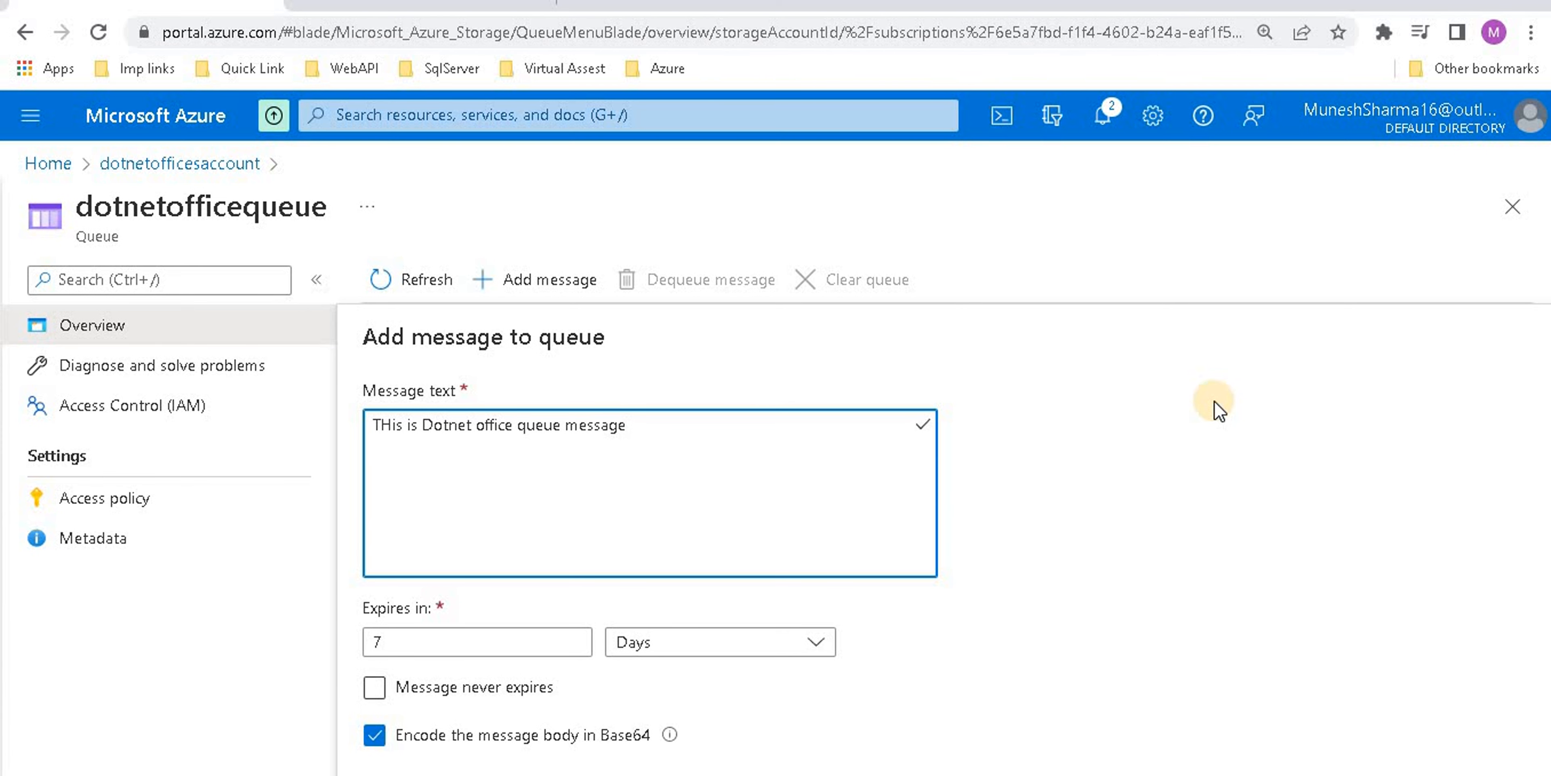
{"action": "key", "text": "ctrl+minus"}
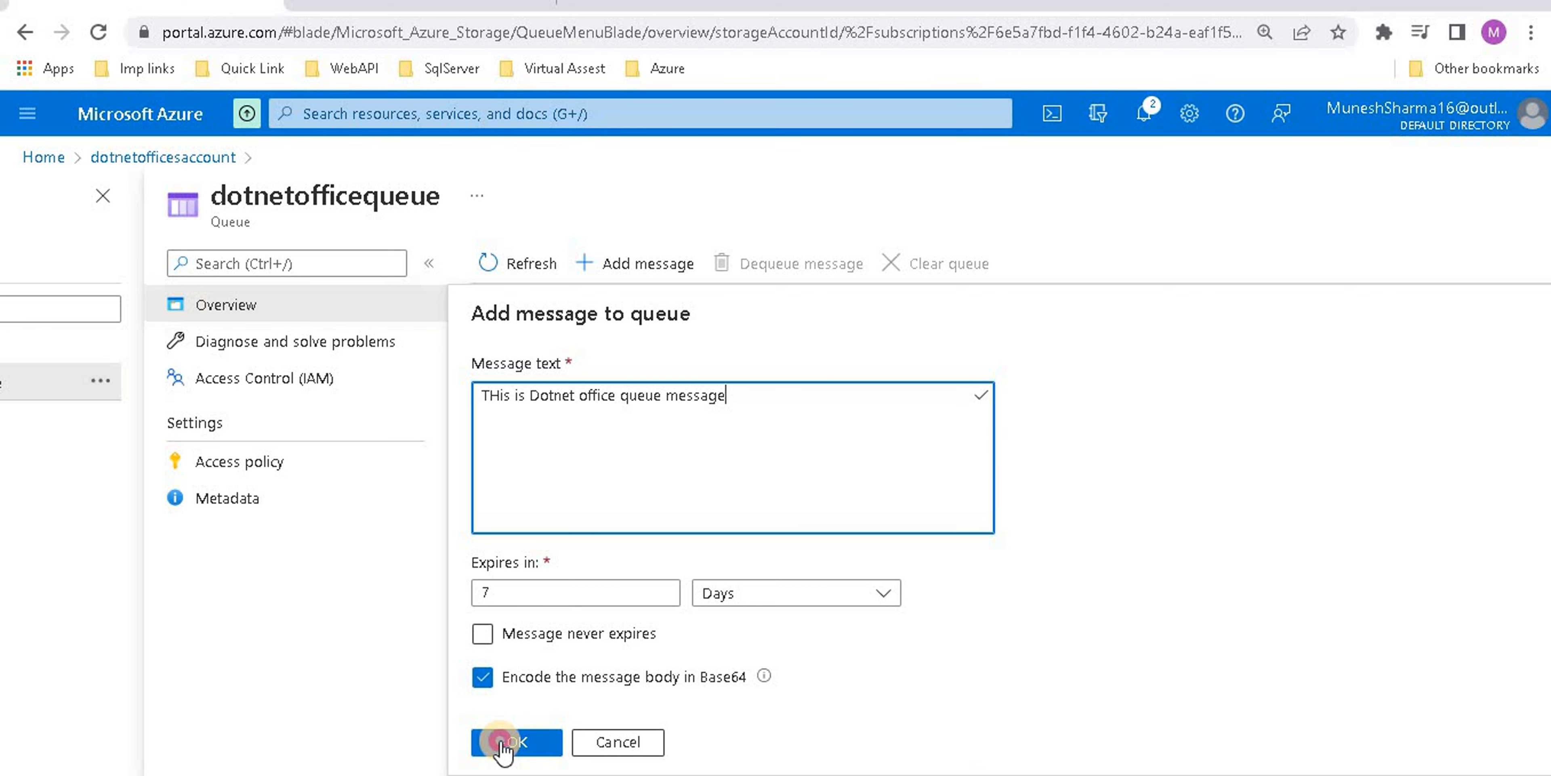
{"action": "left_click", "coordinate": [506, 750]}
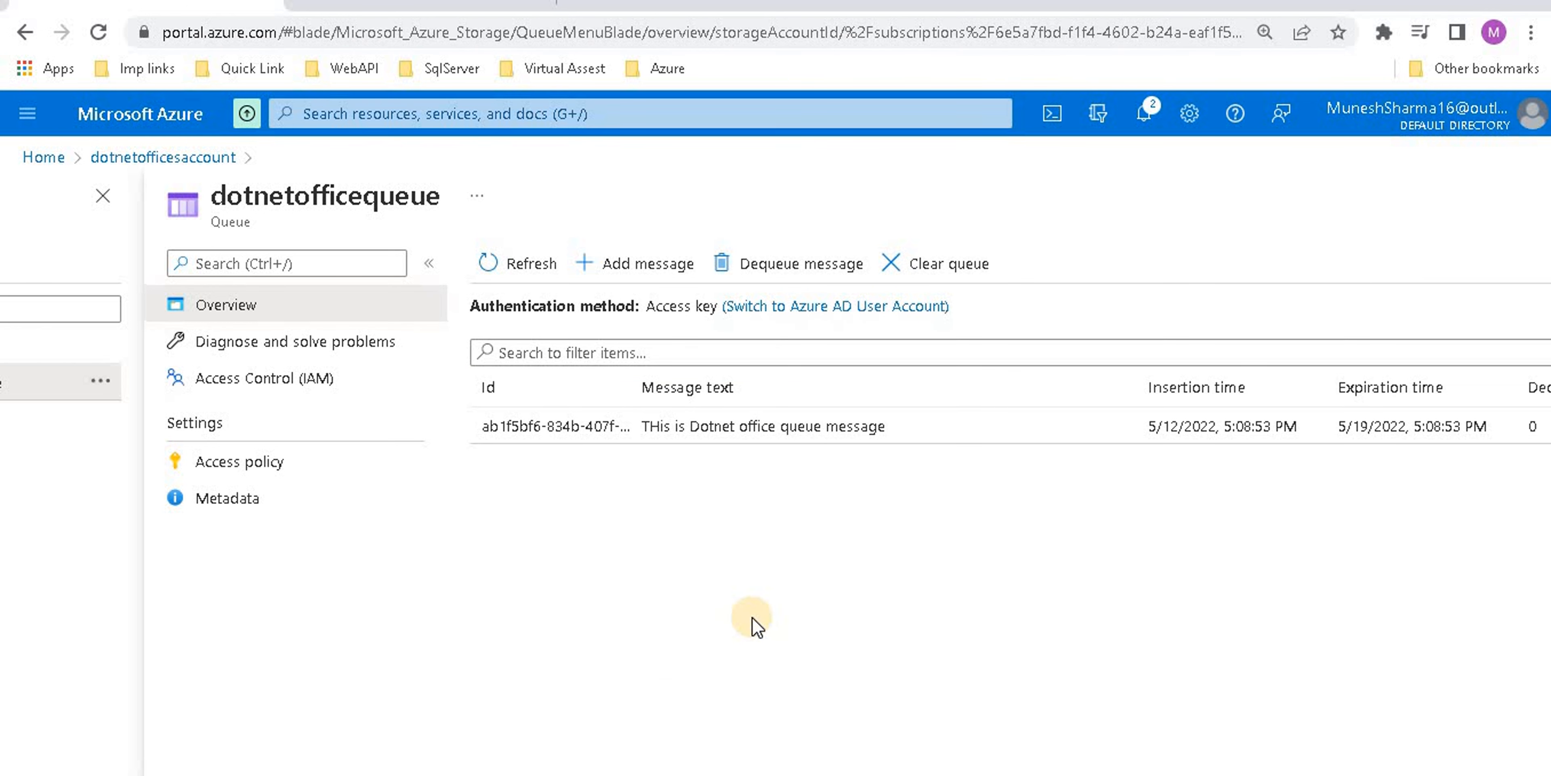
Step: Review the properties of the message in dotnetofficequeue and close them
{"action": "key", "text": "ctrl+plus"}
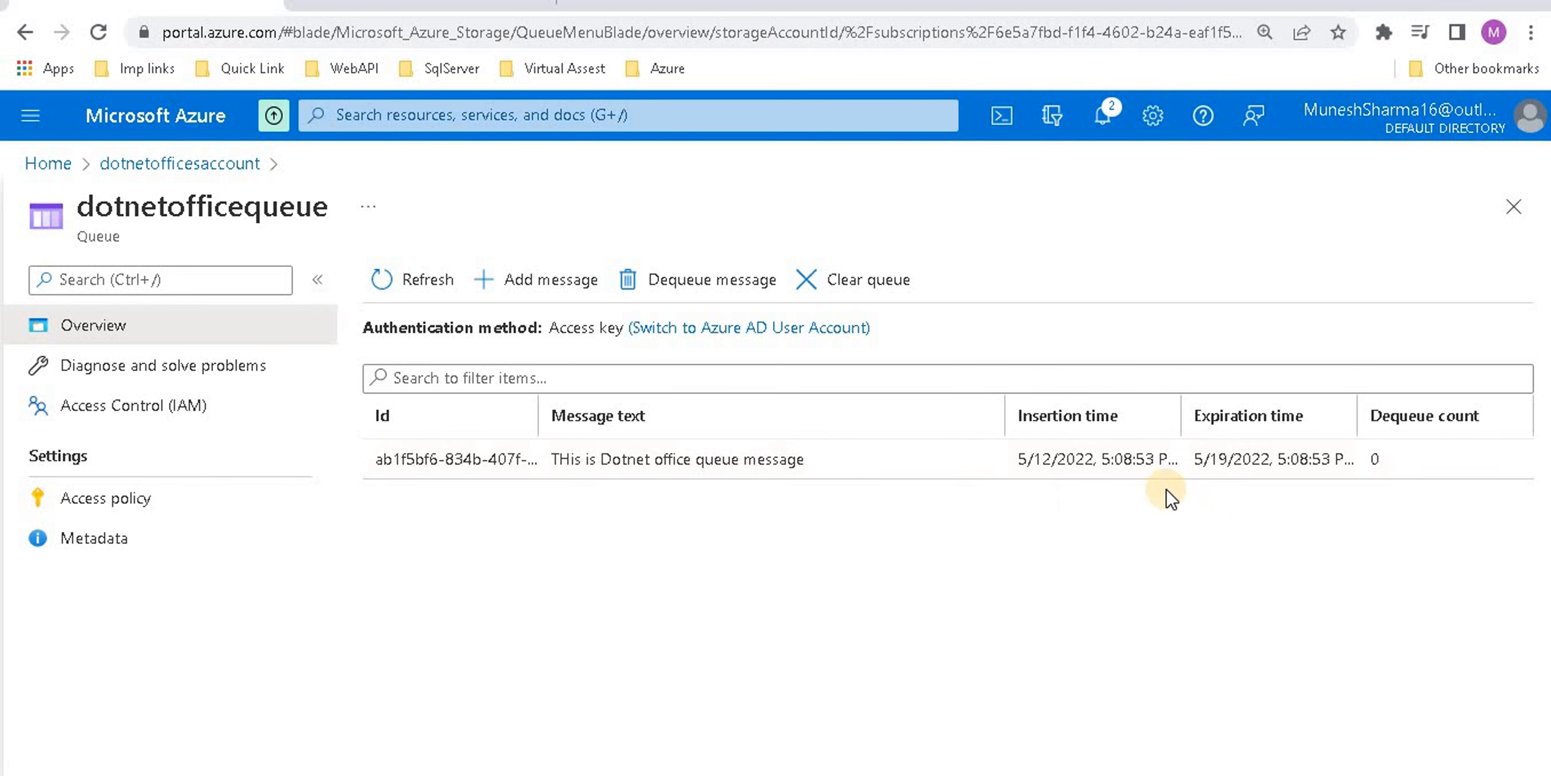
{"action": "left_click", "coordinate": [462, 459]}
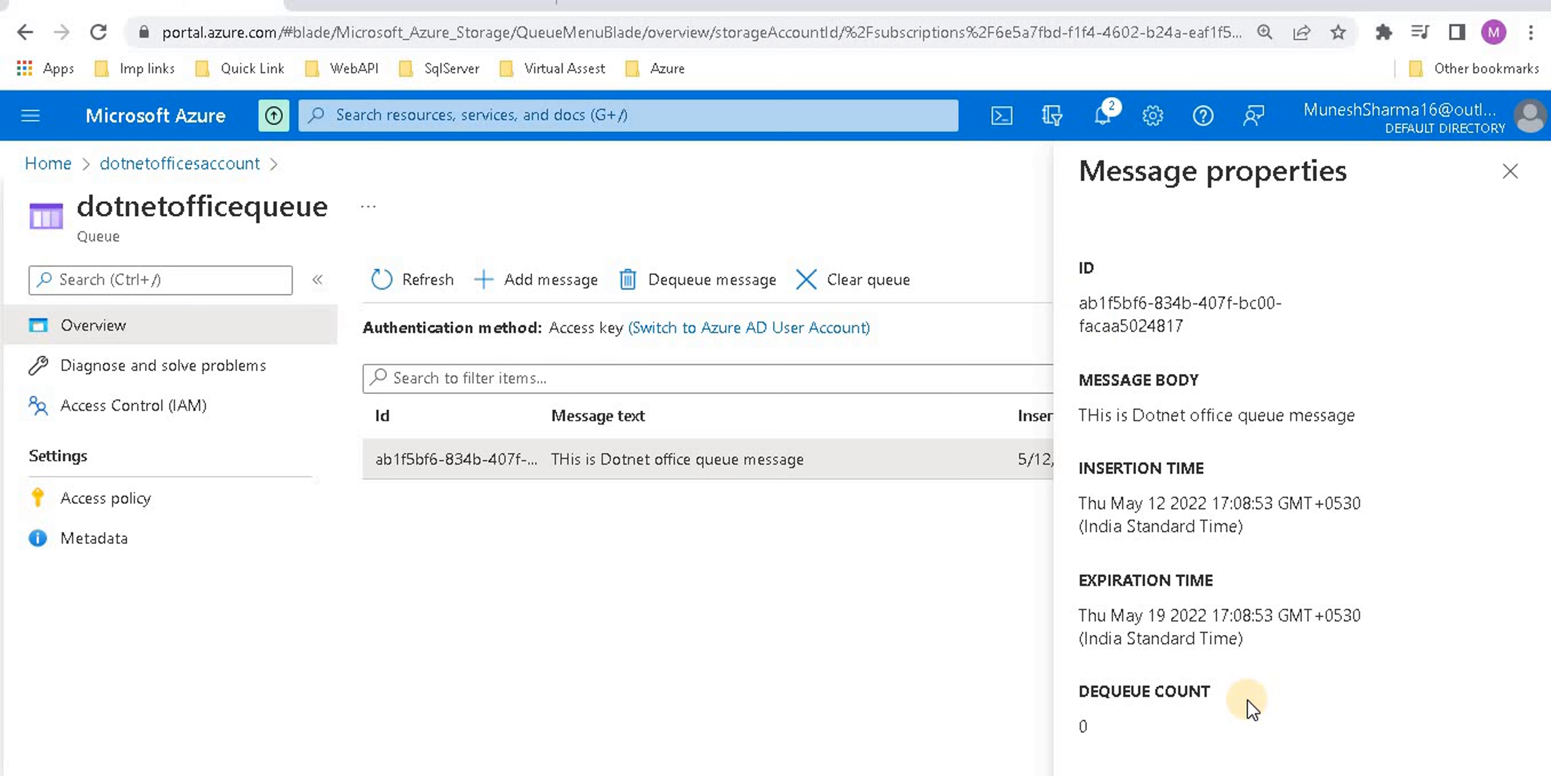
{"action": "left_click", "coordinate": [1511, 173]}
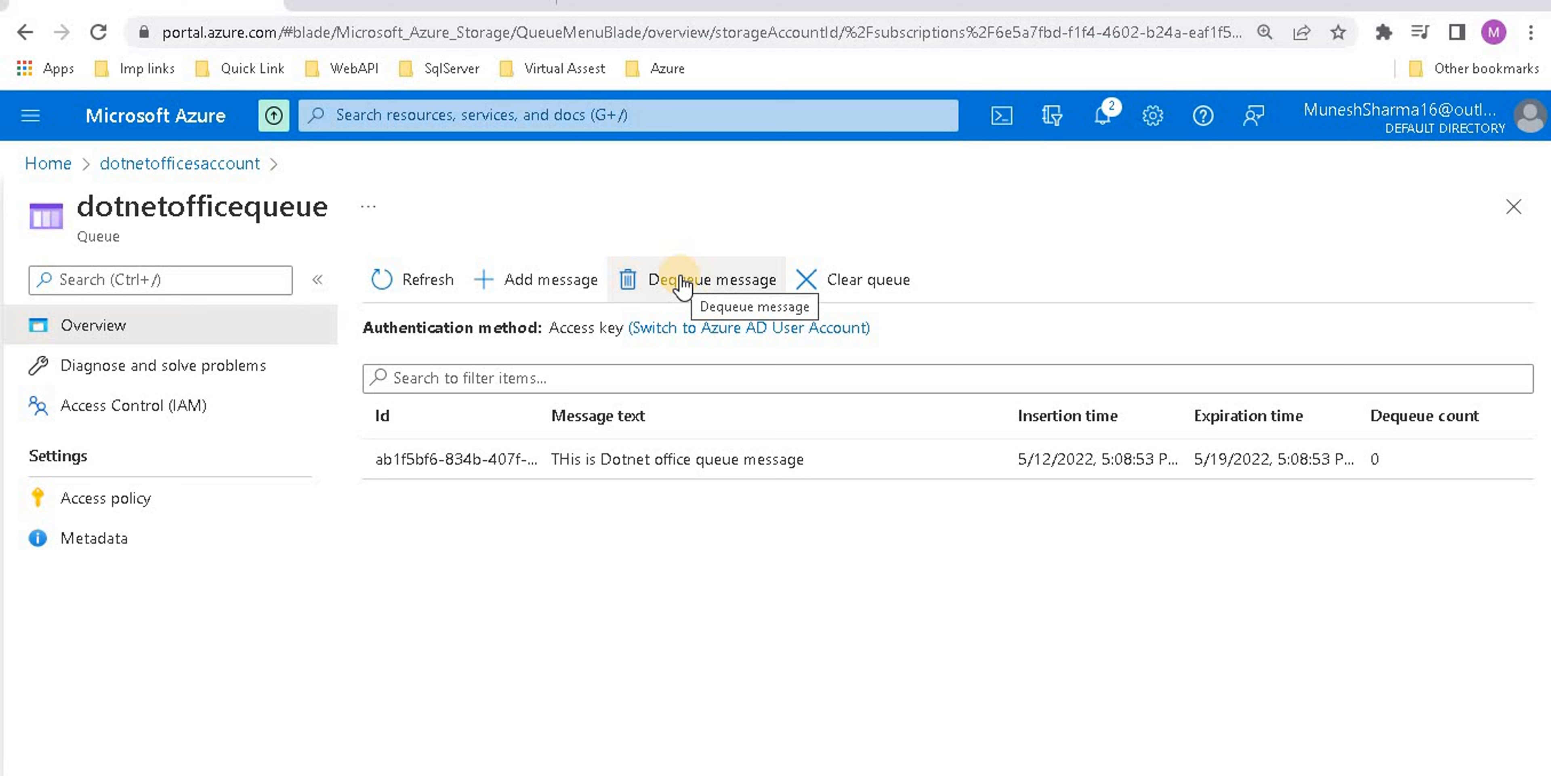
Step: Dequeue the first message from dotnetofficequeue and confirm its removal
{"action": "left_click", "coordinate": [681, 278]}
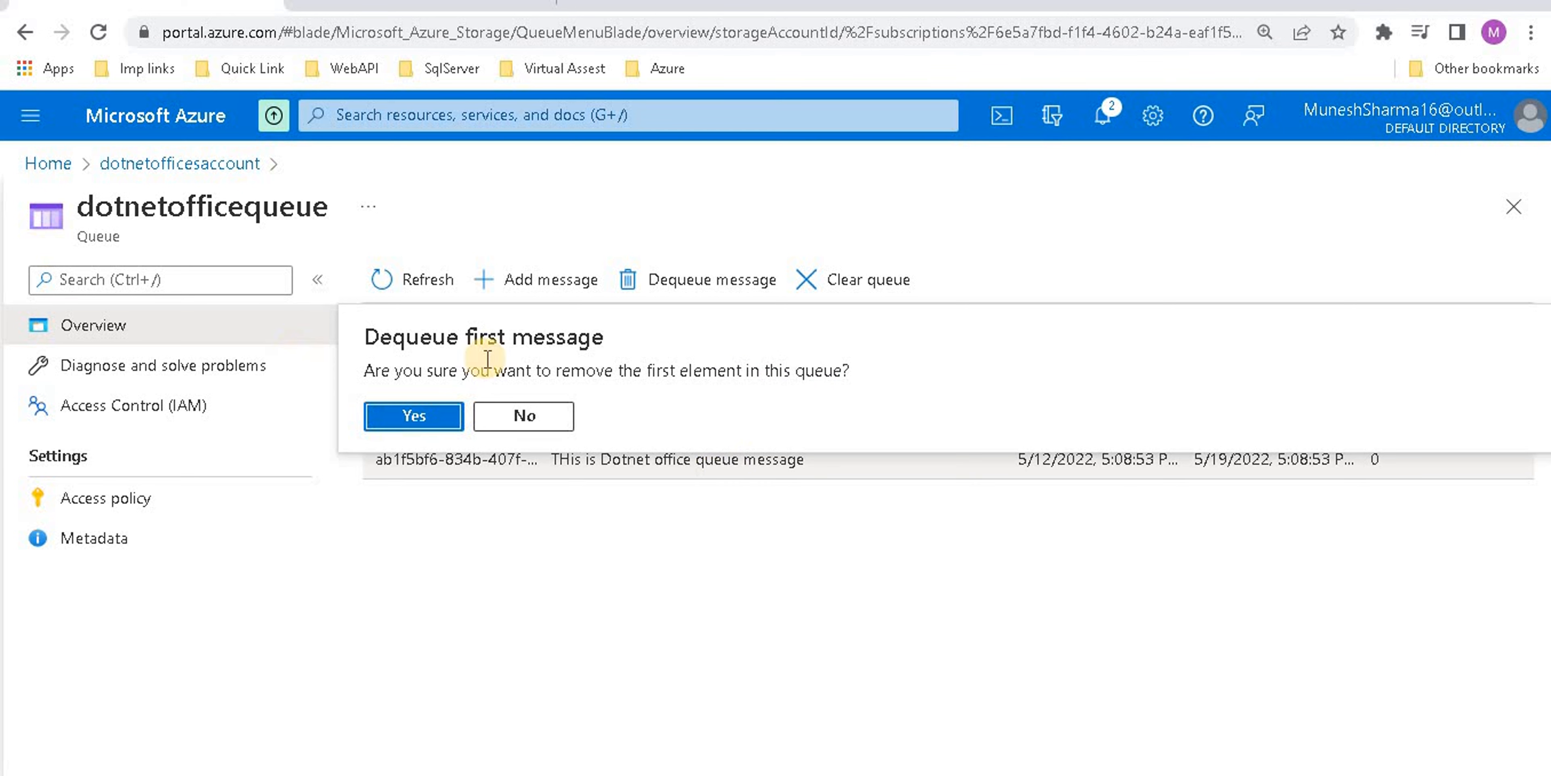
{"action": "left_click", "coordinate": [416, 416]}
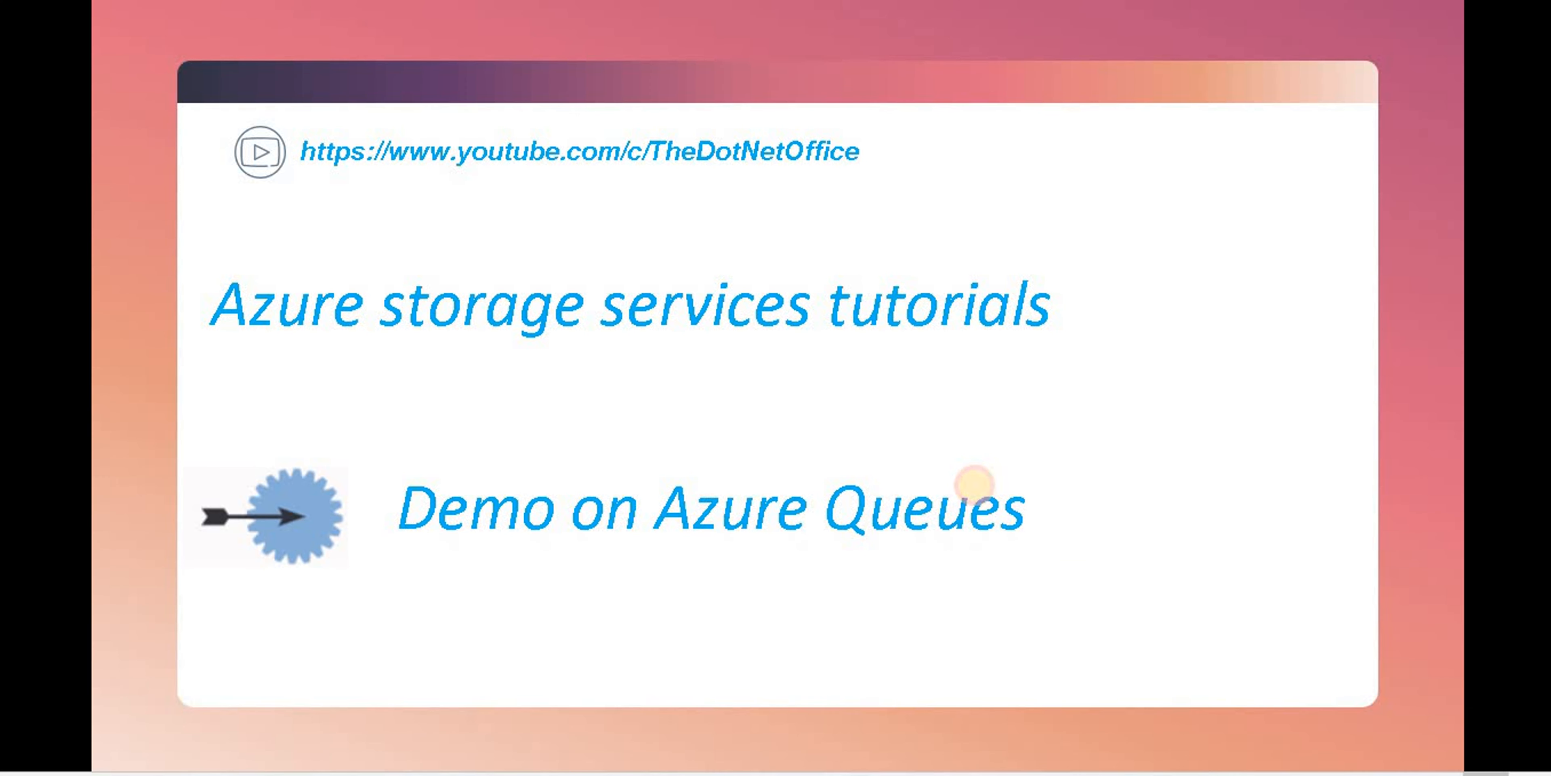
{"action": "left_click", "coordinate": [976, 485]}
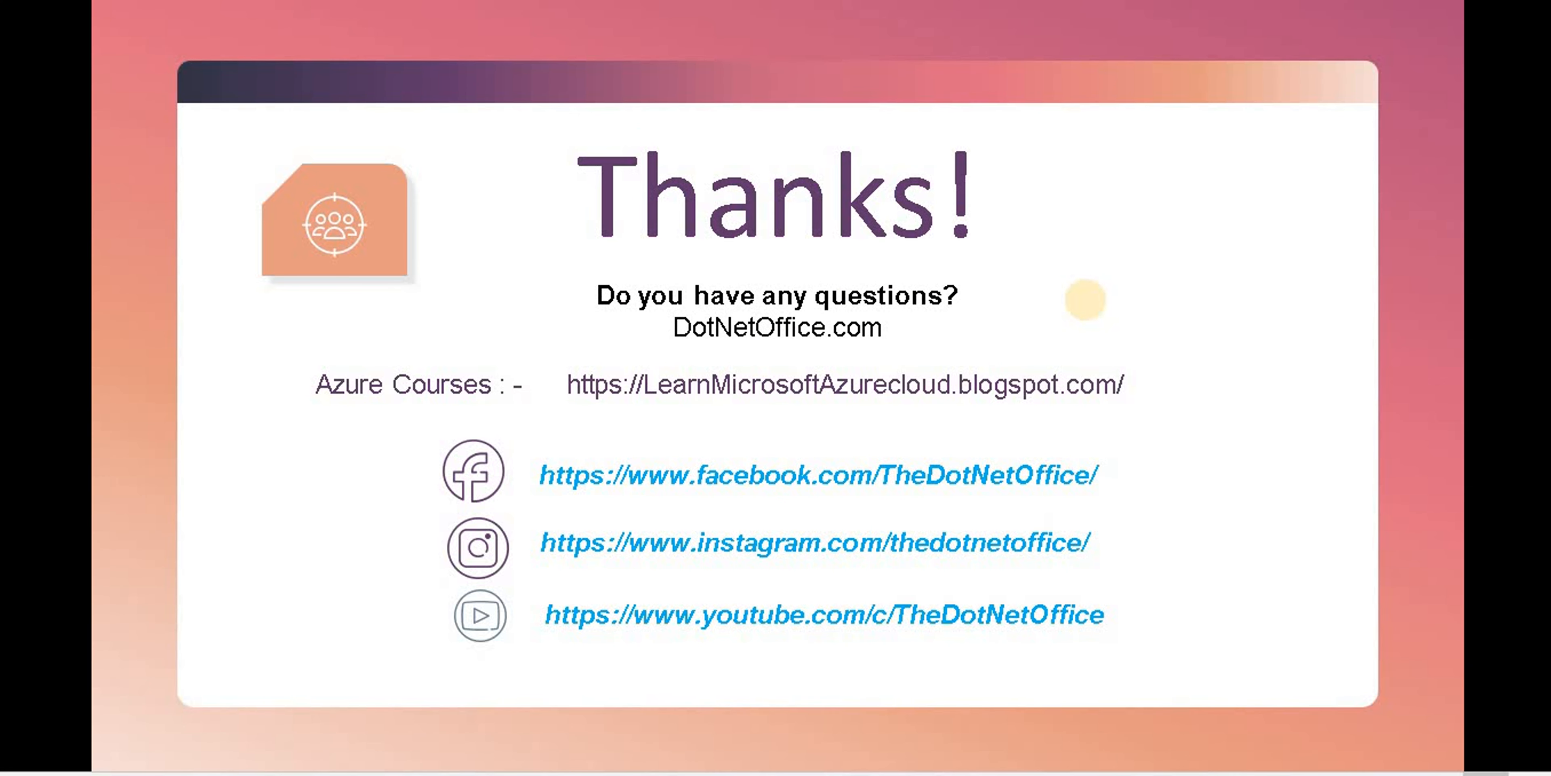